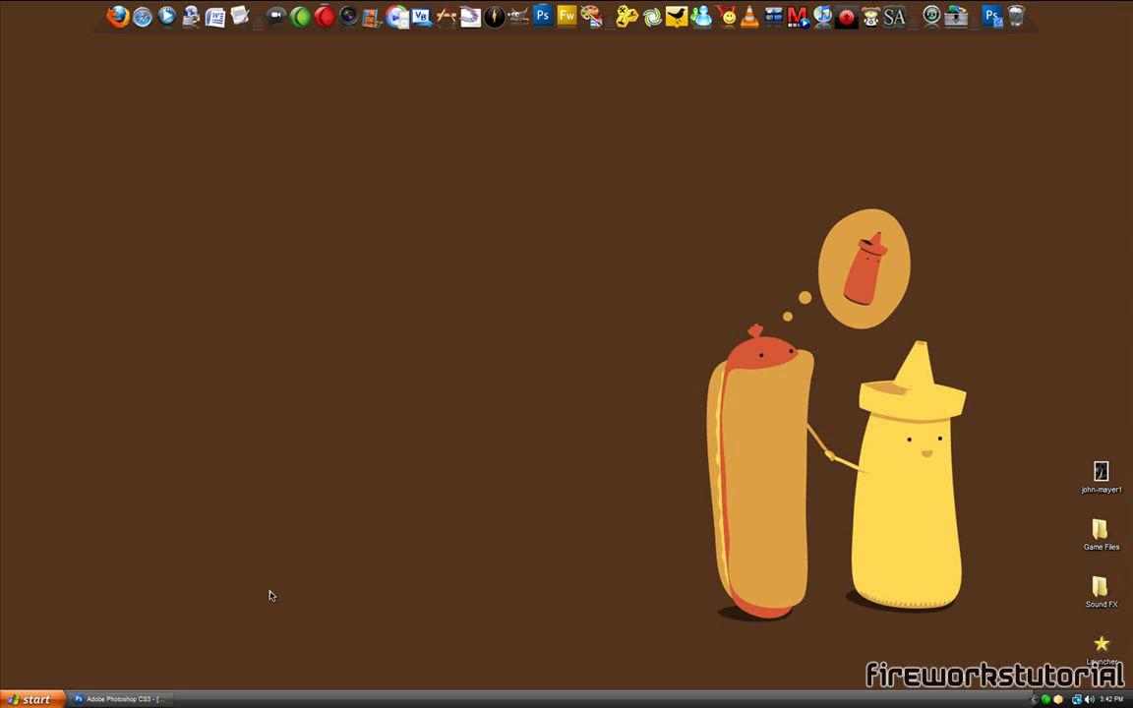
Switch to Photoshop and show the Hue/Saturation 1 and Layer 1 layers to preview the first color effect
click(146, 700)
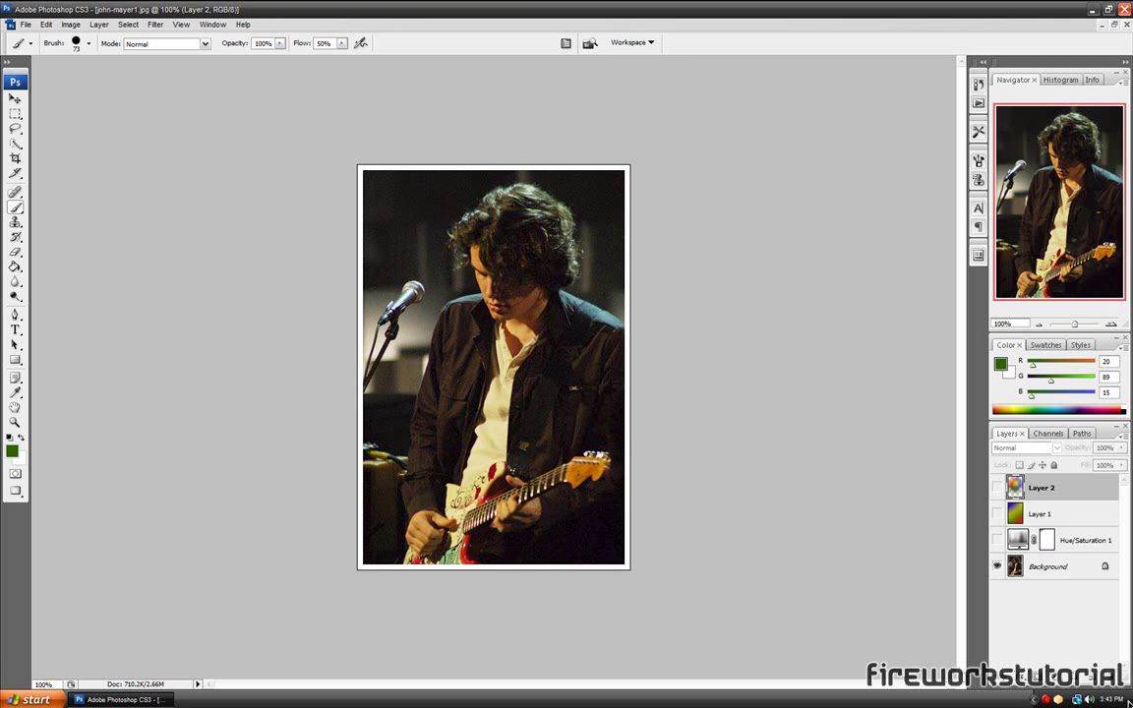
click(998, 541)
click(998, 514)
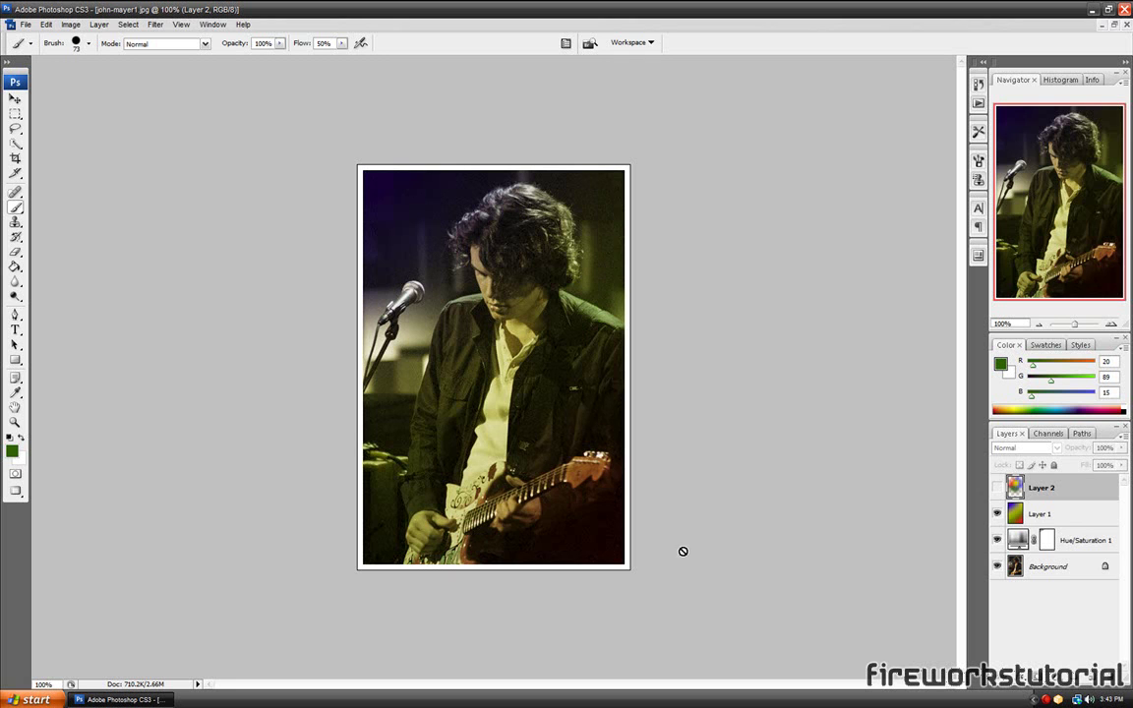
click(1029, 512)
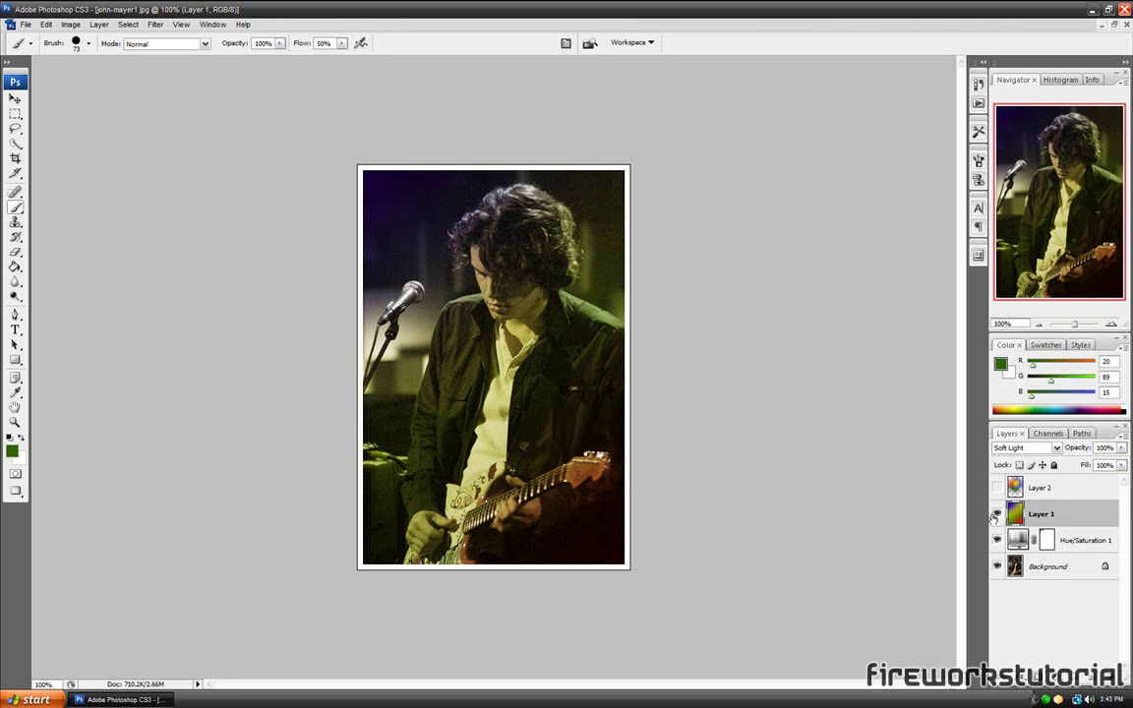
Compare the color effects by toggling the visibility of Layer 1 and Layer 2, and hide all layers above the background
click(997, 514)
click(997, 489)
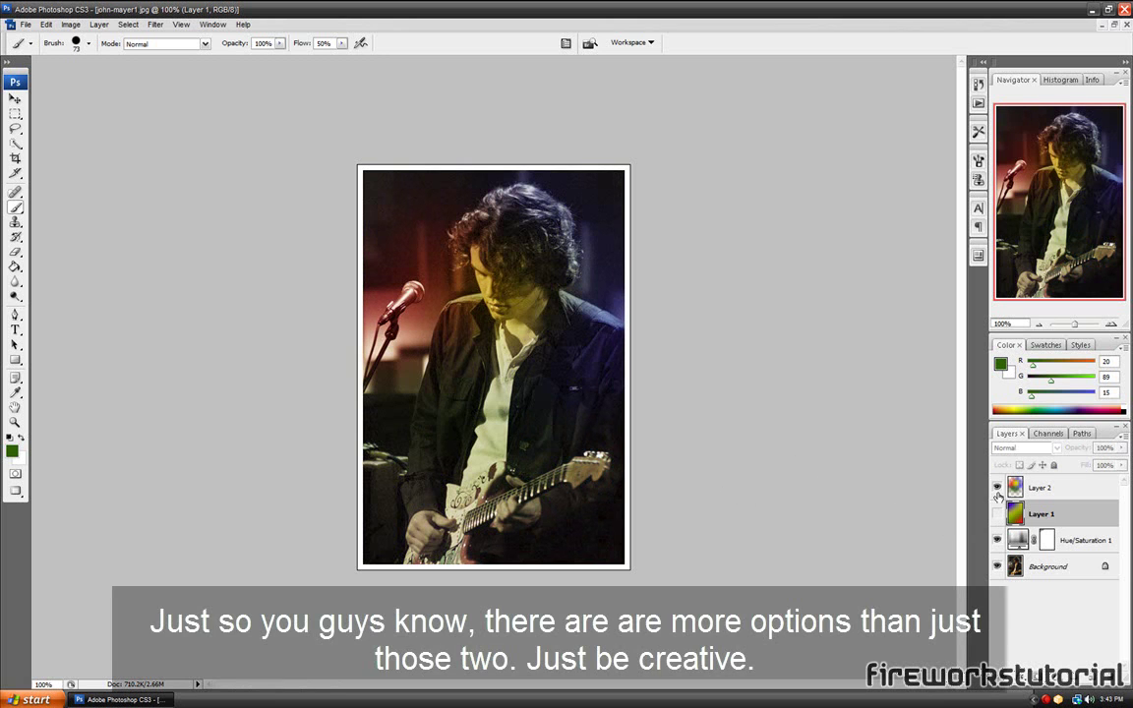
click(996, 513)
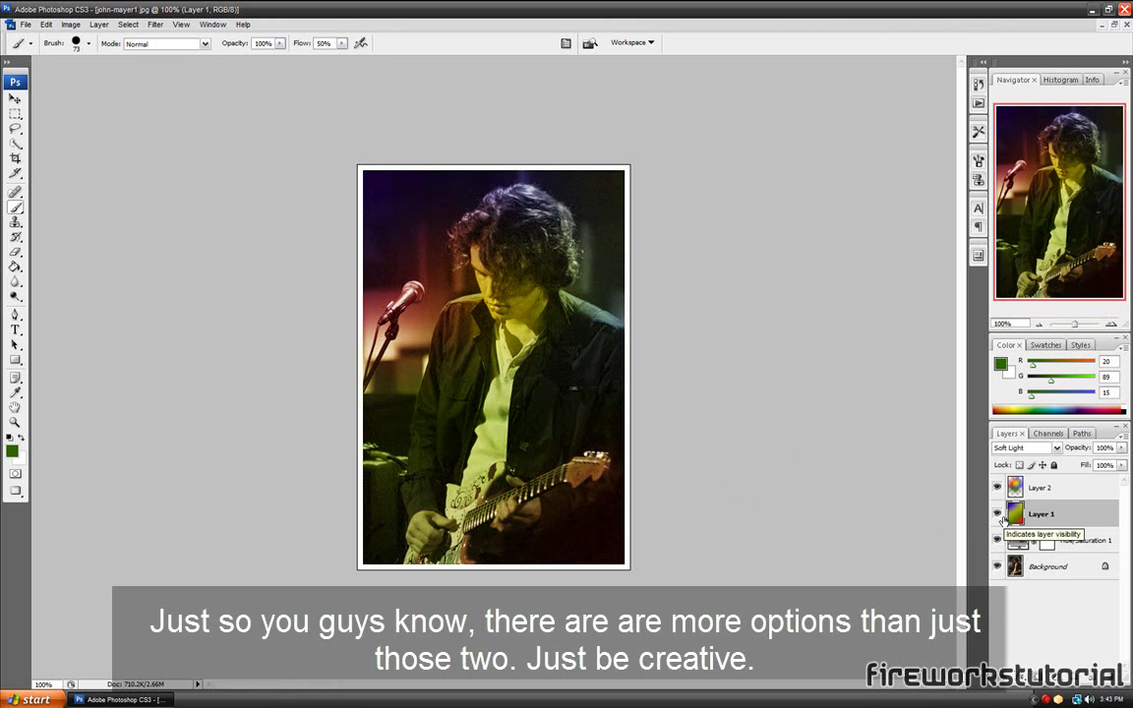
click(997, 514)
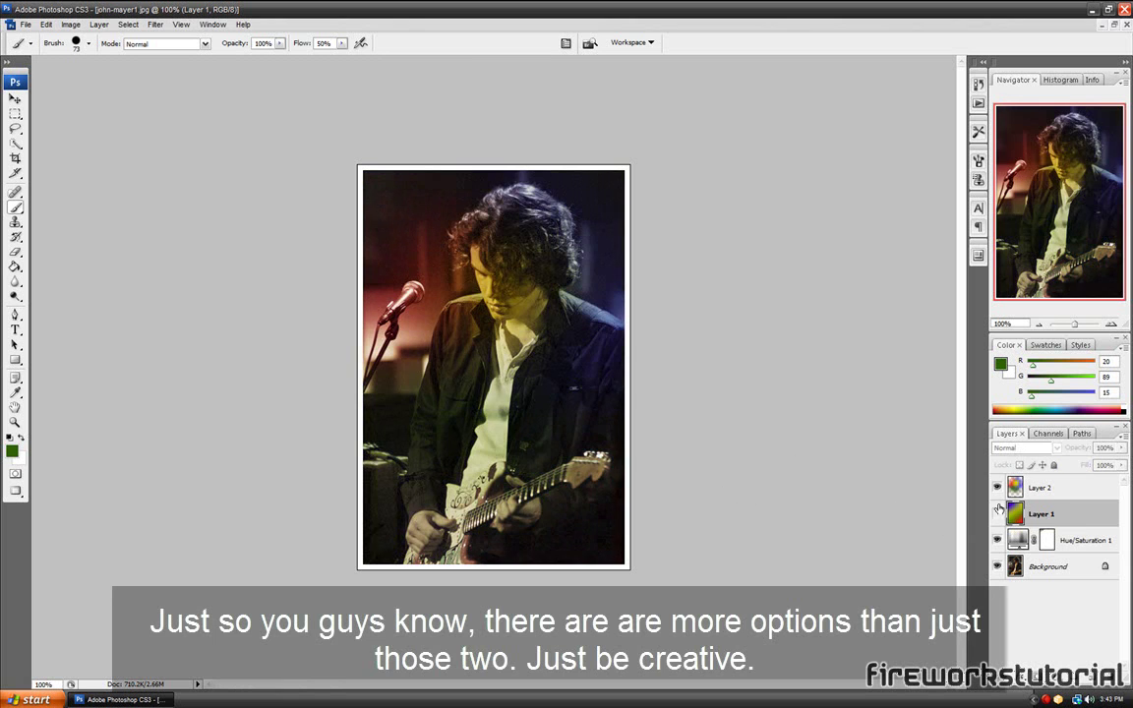
click(997, 487)
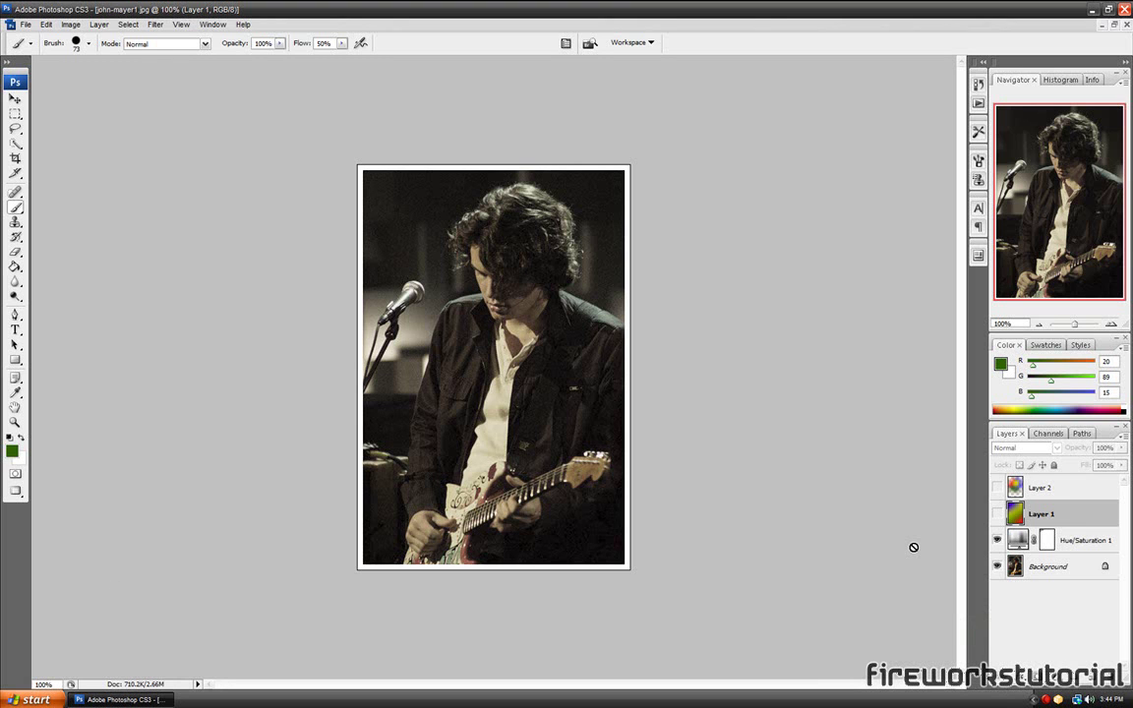
click(998, 539)
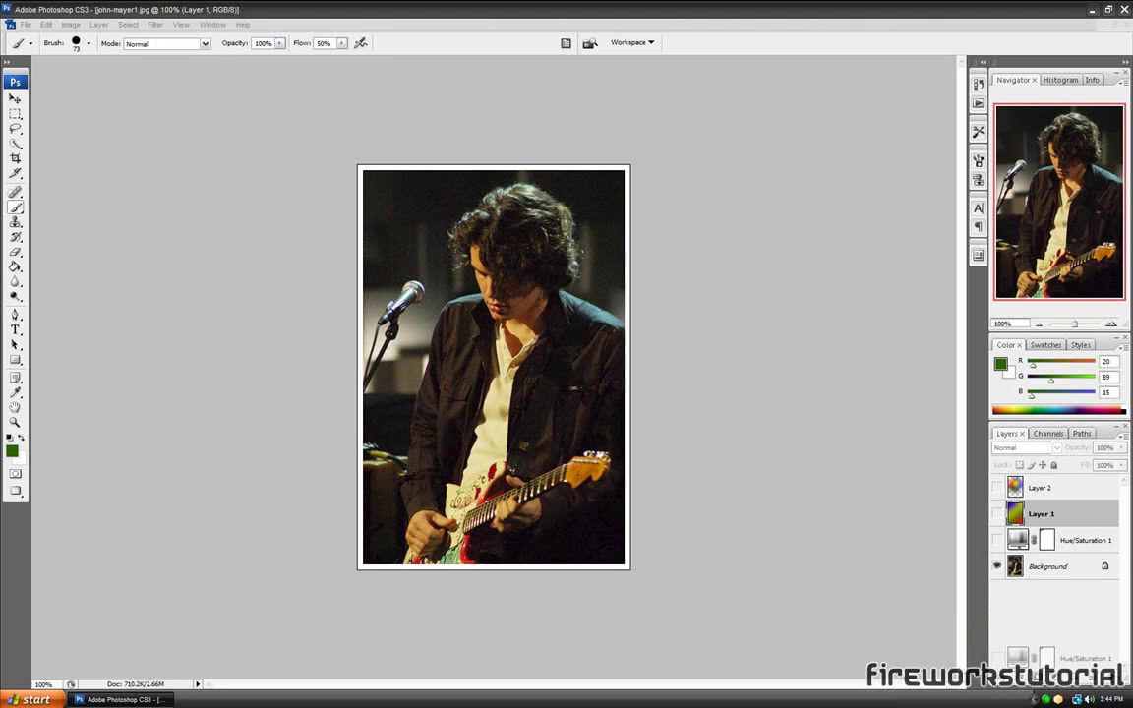
Delete Layer 1, Hue/Saturation 1 and Layer 2, keeping only the Background layer
drag(1041, 514, 1102, 664)
click(1102, 664)
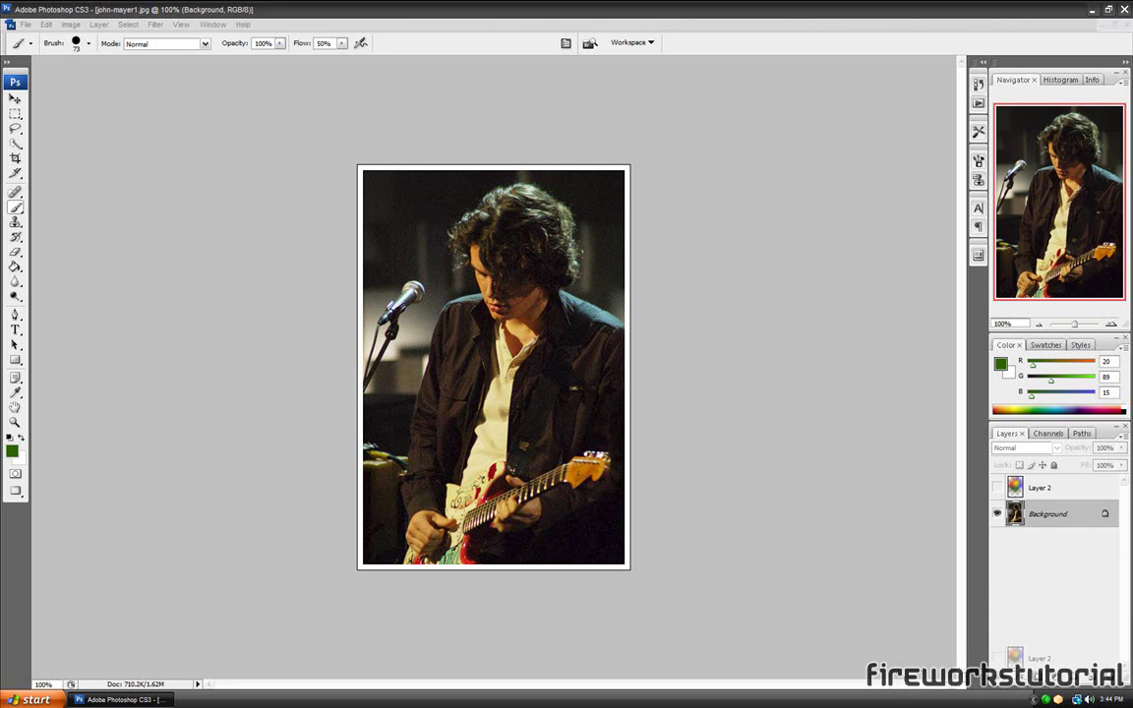
key(Return)
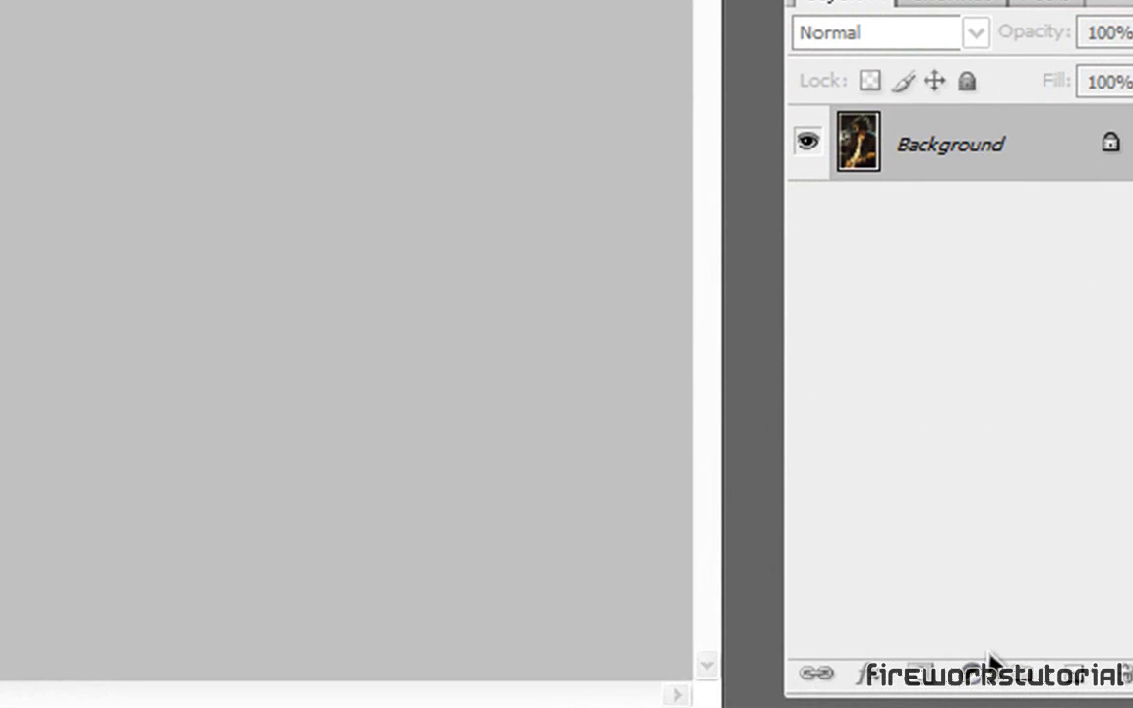
Add a Hue/Saturation adjustment layer above the background with Saturation lowered to about -76
click(971, 678)
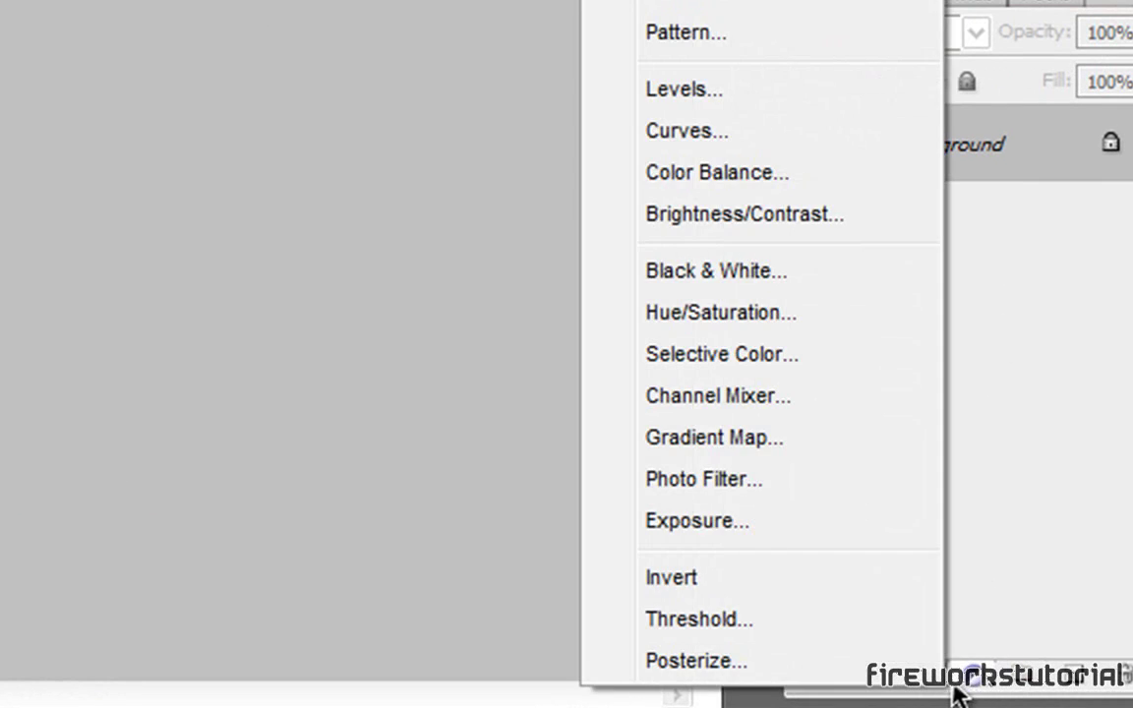
click(748, 325)
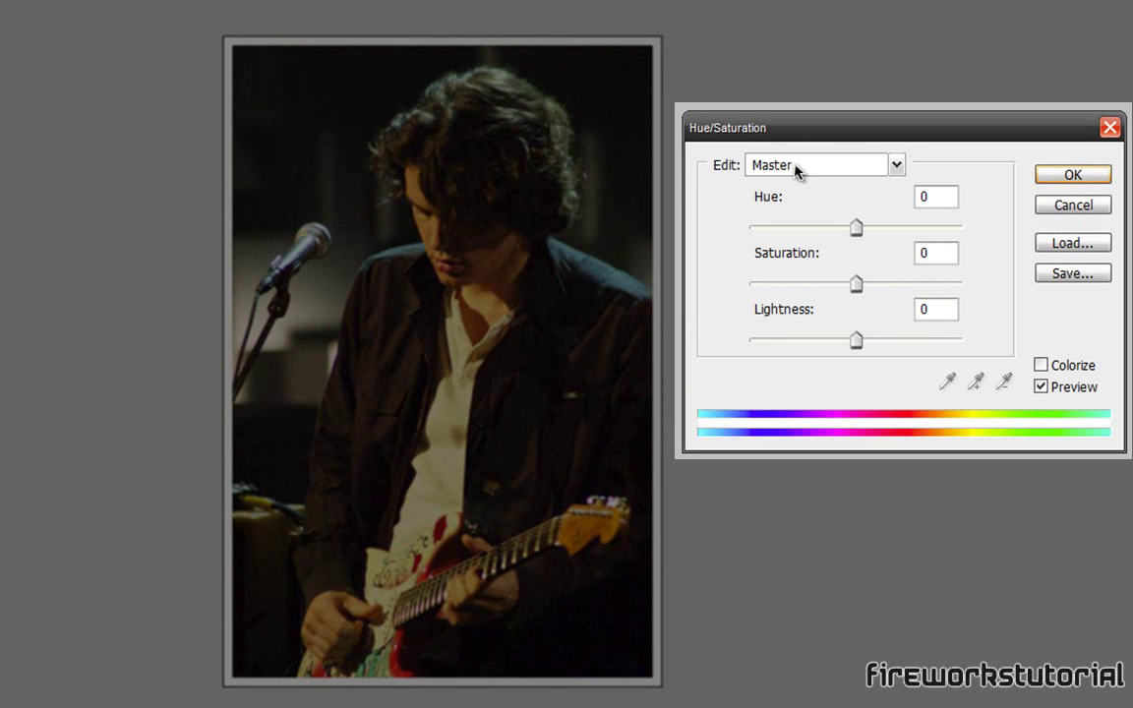
click(945, 196)
click(929, 307)
drag(856, 284, 794, 286)
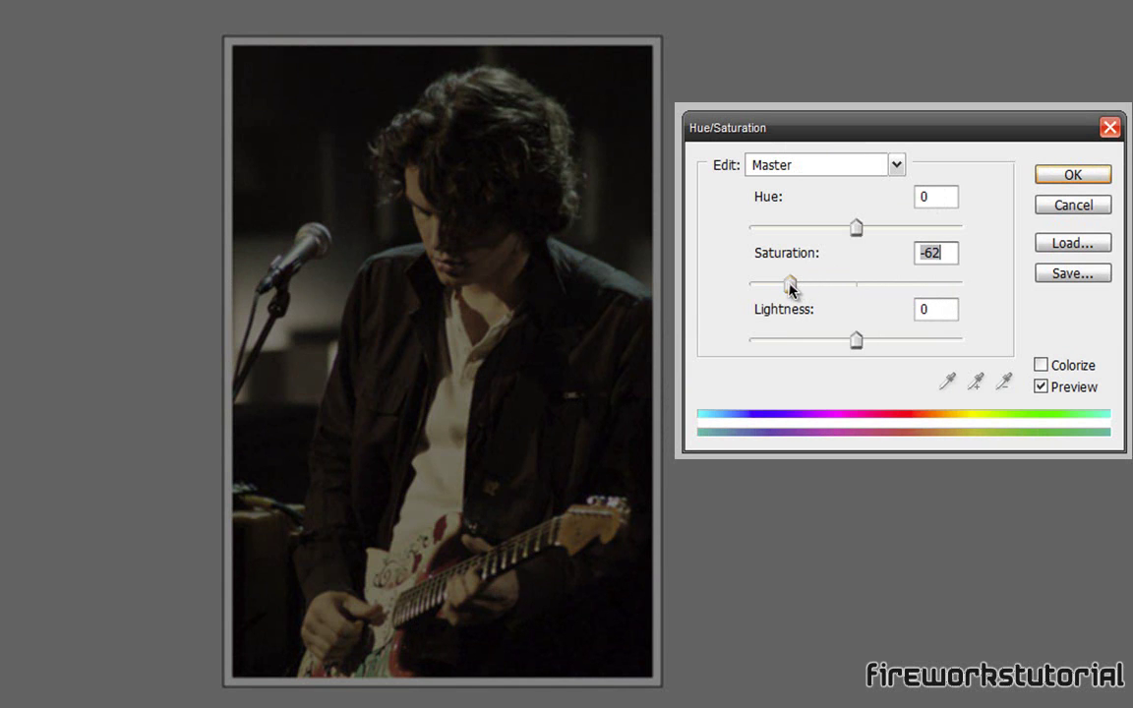
mouse_move(796, 288)
mouse_down()
mouse_move(792, 296)
mouse_move(807, 293)
mouse_move(787, 292)
mouse_up()
drag(787, 294, 776, 286)
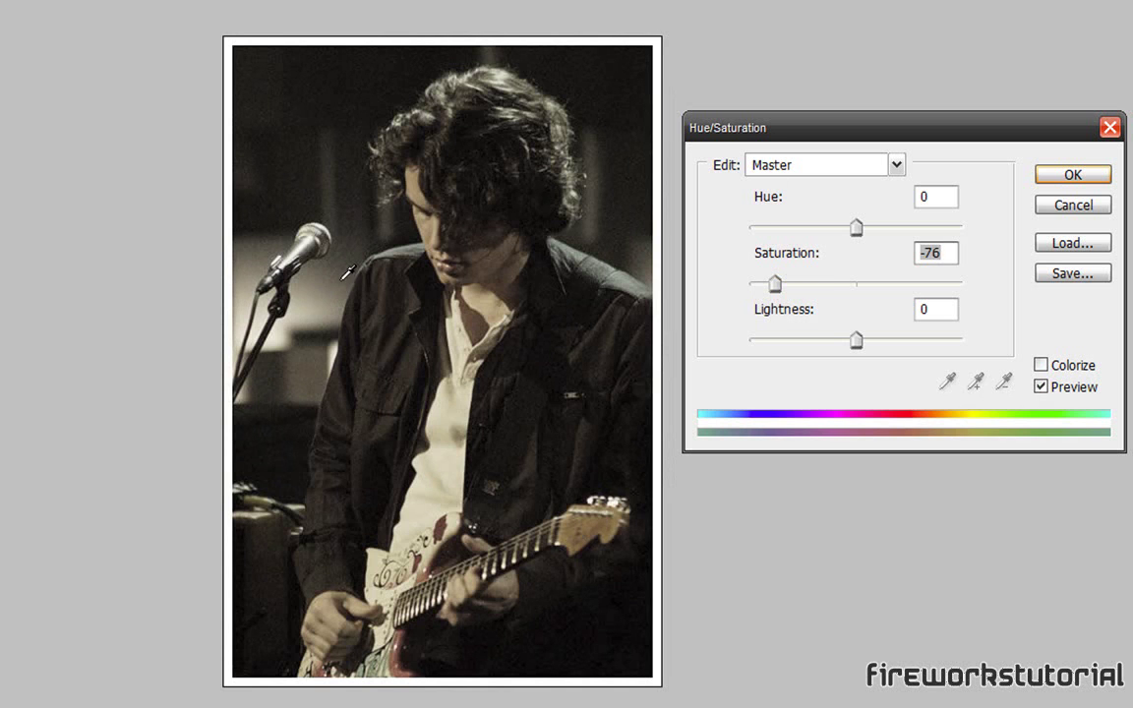
mouse_move(776, 285)
mouse_down()
mouse_move(750, 284)
mouse_move(792, 297)
mouse_move(780, 296)
mouse_up()
click(1094, 177)
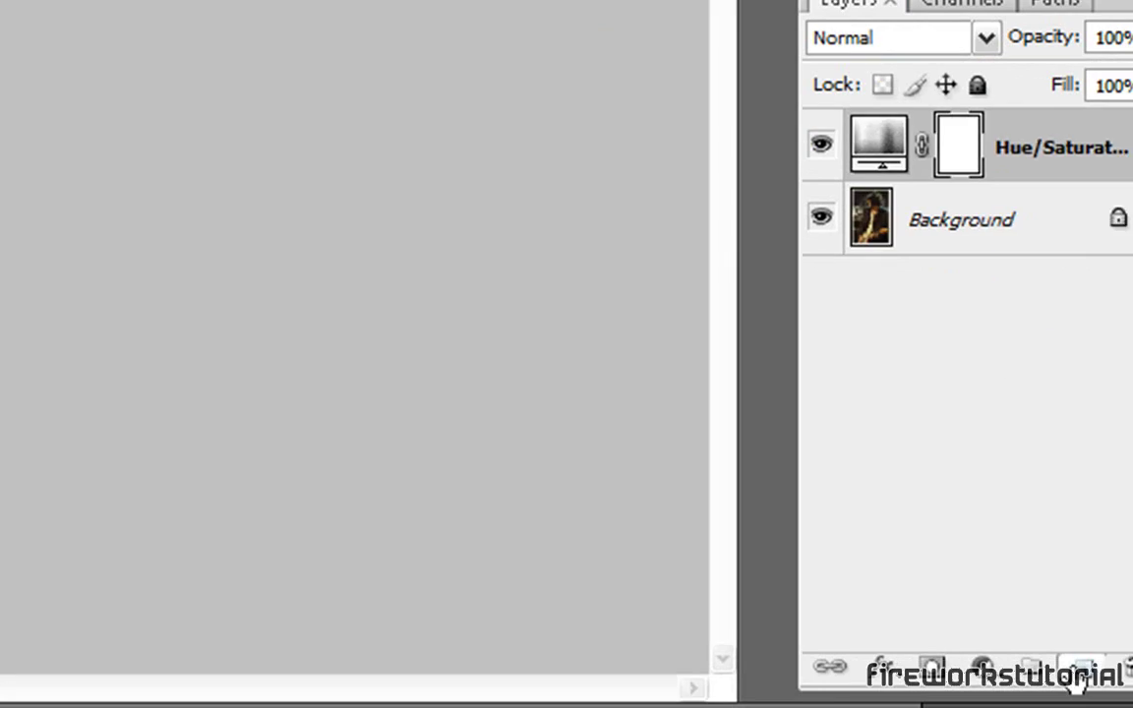
Create a new layer above the adjustment layer and set the foreground color to bright pure red
key(ctrl+shift+alt+n)
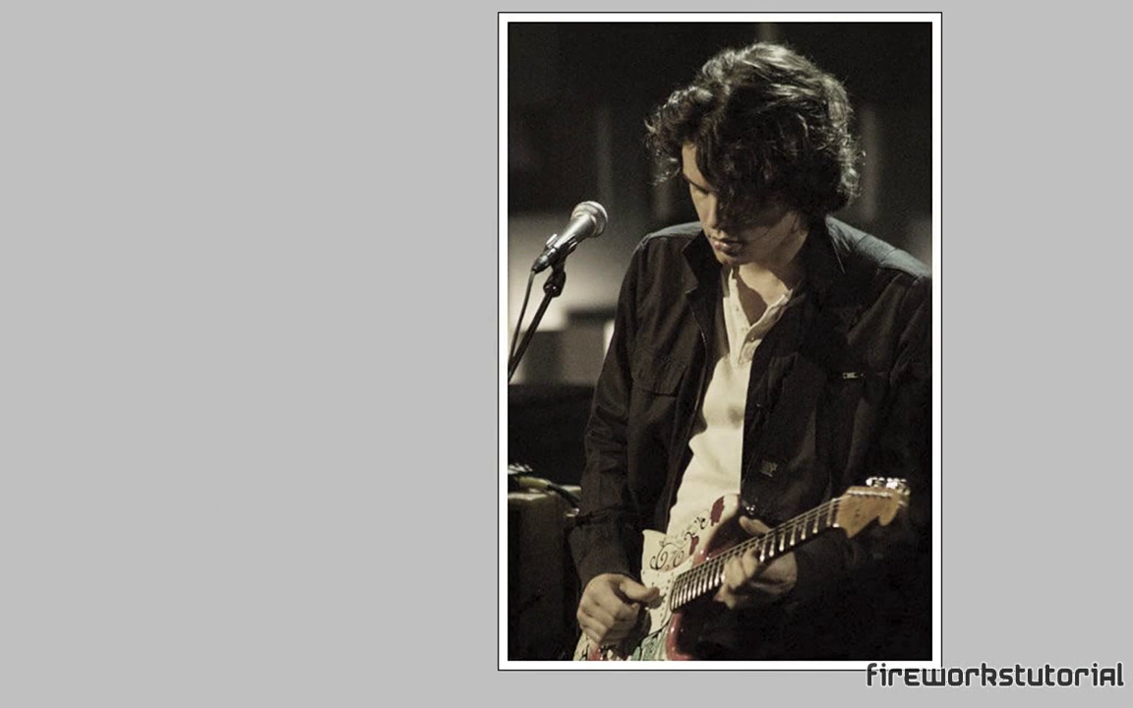
drag(566, 317, 577, 119)
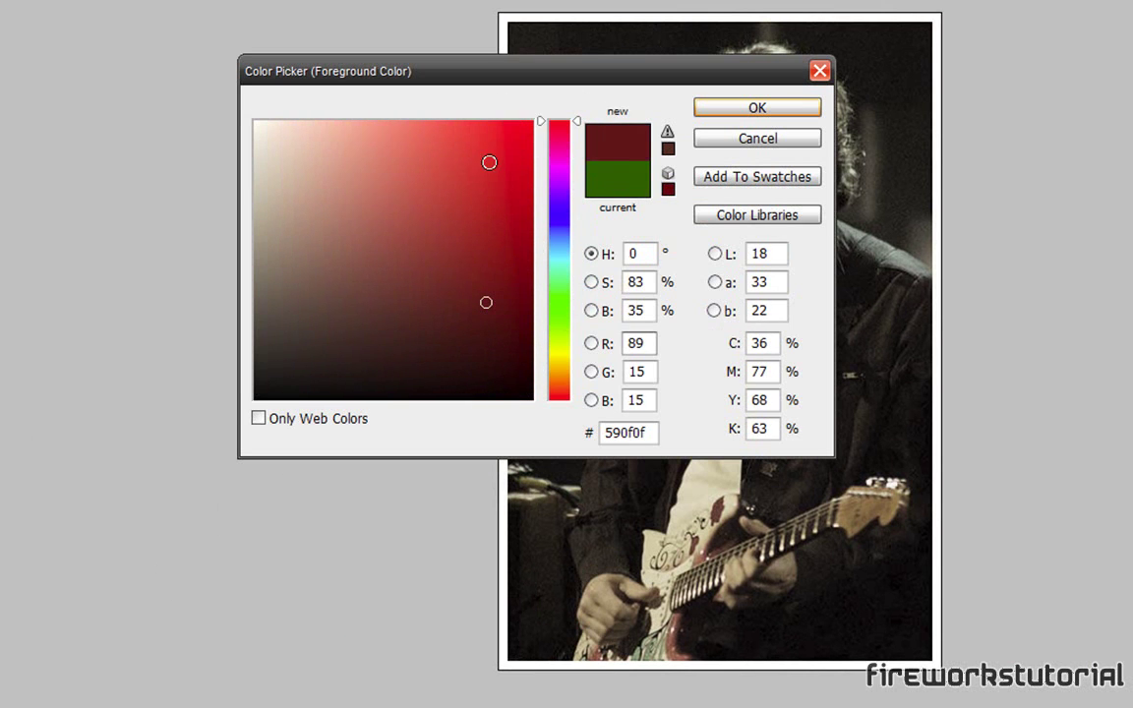
drag(480, 162, 536, 119)
click(757, 106)
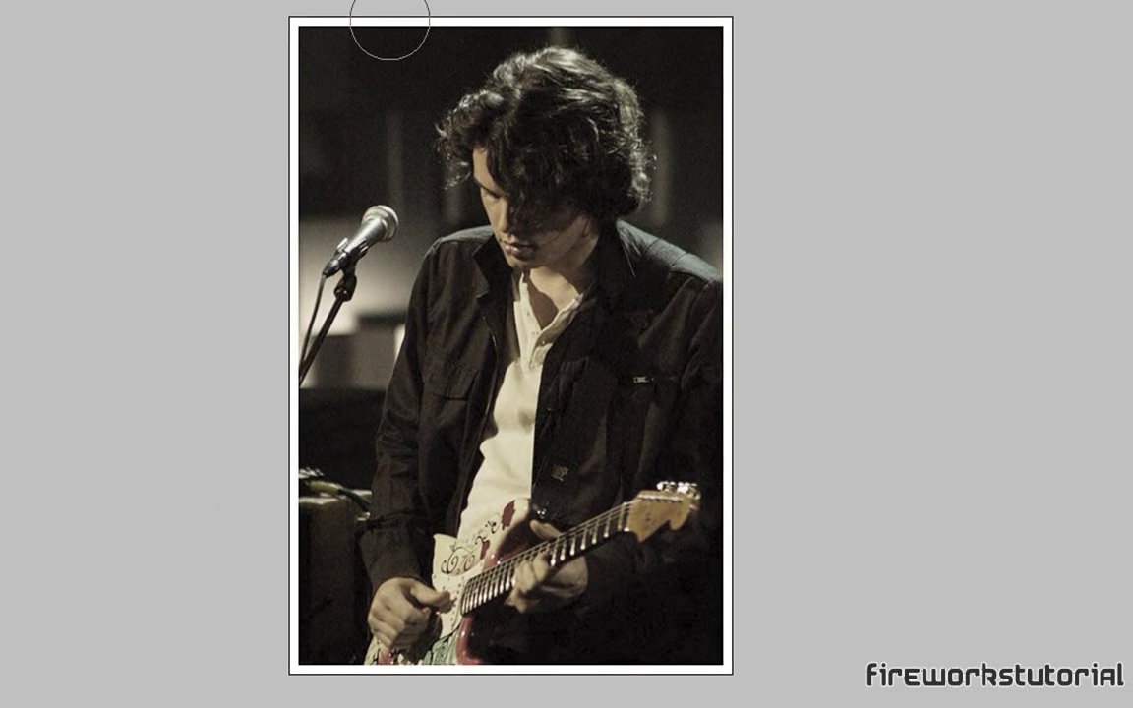
Set the brush to a 73 px master diameter with 100% hardness
right_click(374, 117)
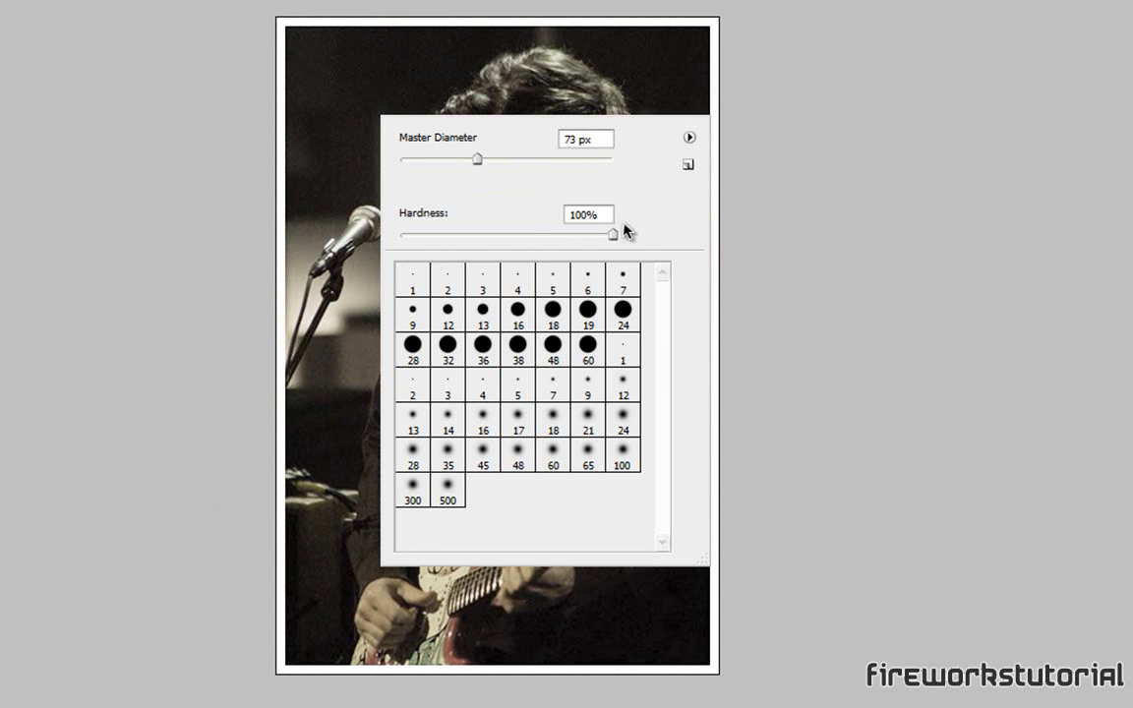
drag(614, 235, 670, 236)
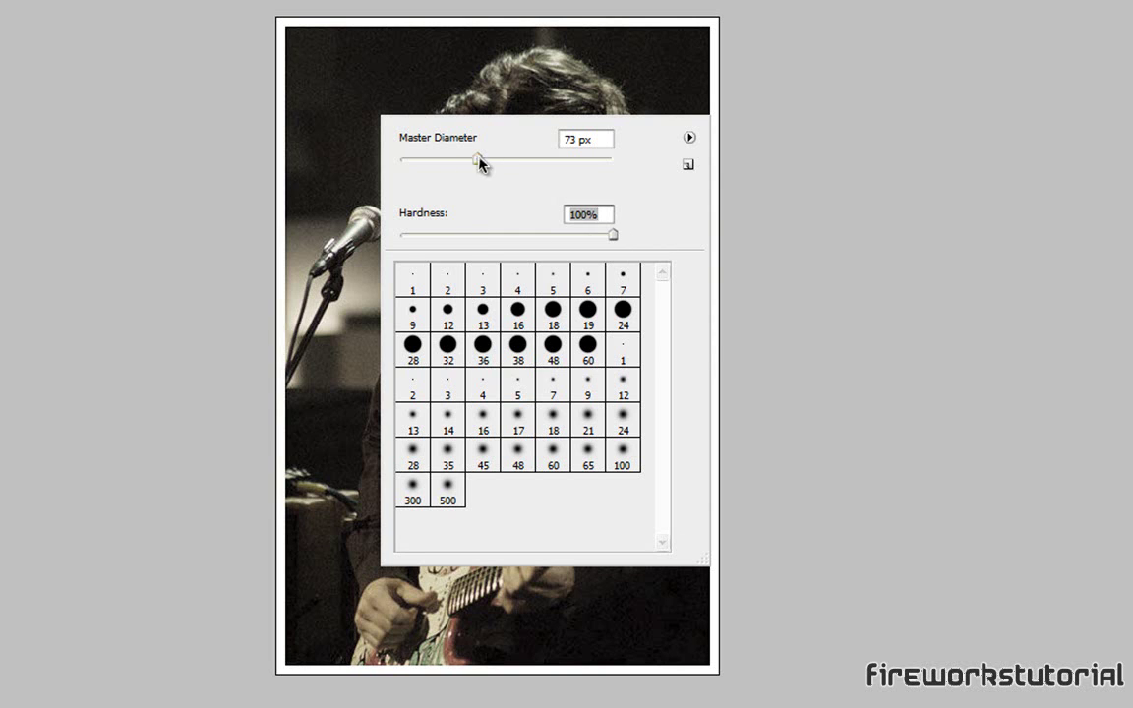
drag(579, 139, 564, 144)
click(564, 144)
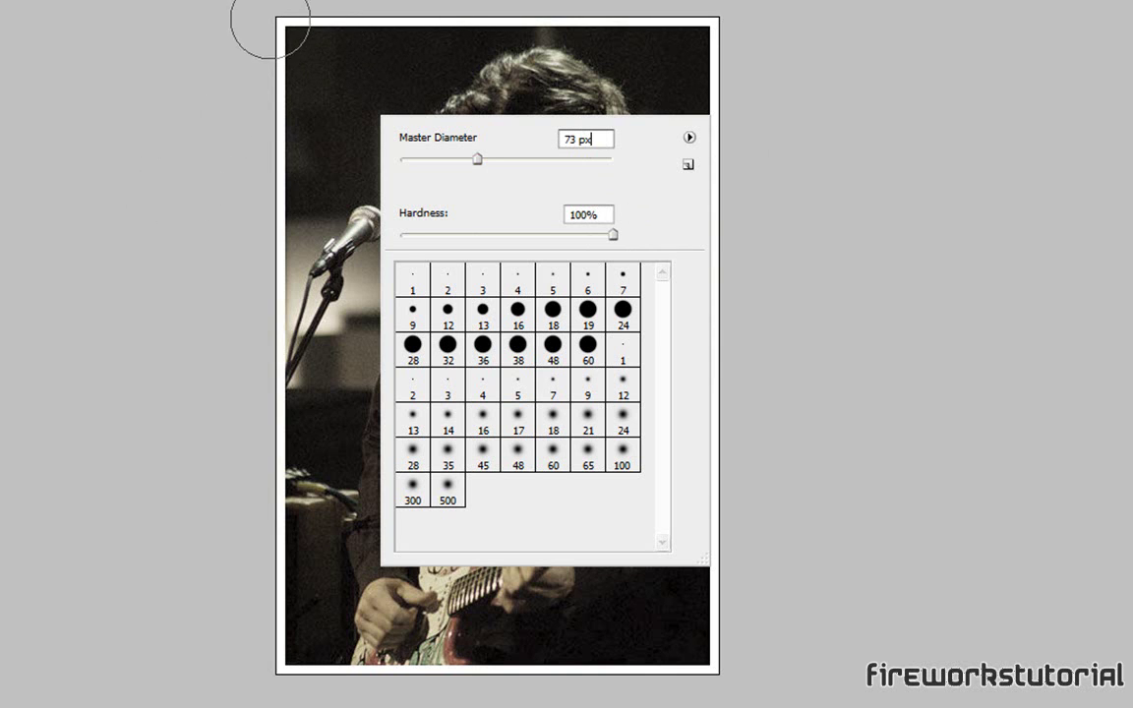
key(Return)
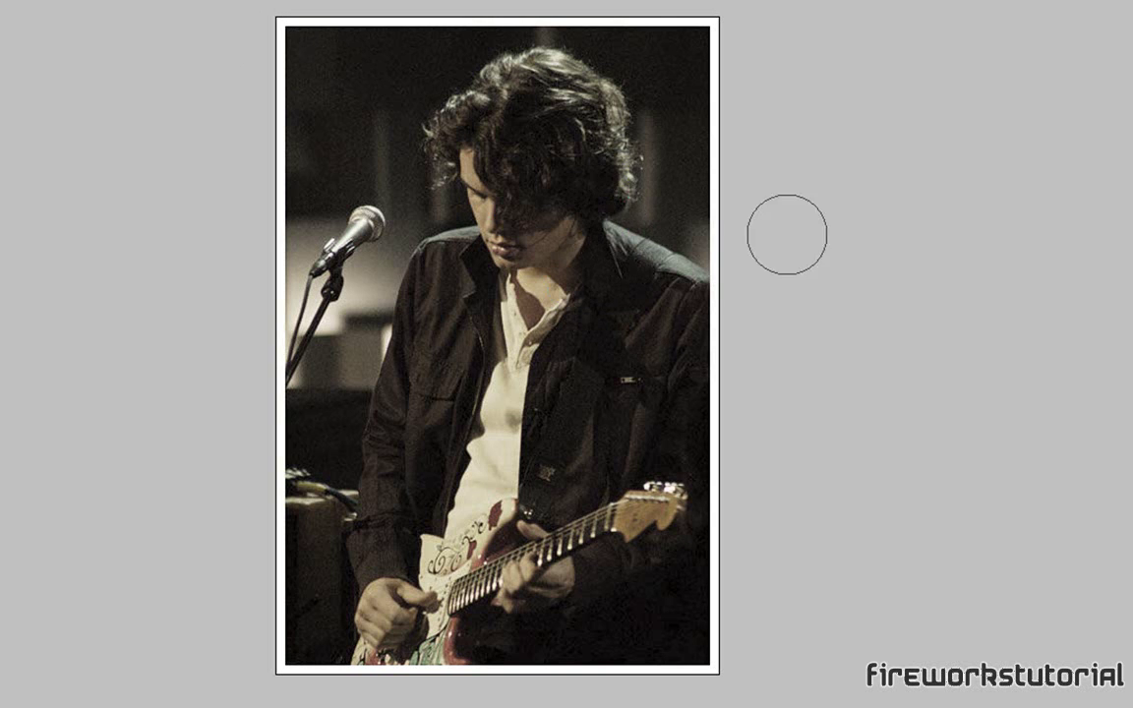
Try a red stroke over the man's head, undo it, and paint the photo's upper-left corner solid red
mouse_move(628, 162)
mouse_down()
mouse_move(526, 183)
mouse_move(518, 132)
mouse_move(448, 151)
mouse_move(411, 210)
mouse_move(628, 255)
mouse_move(615, 227)
mouse_up()
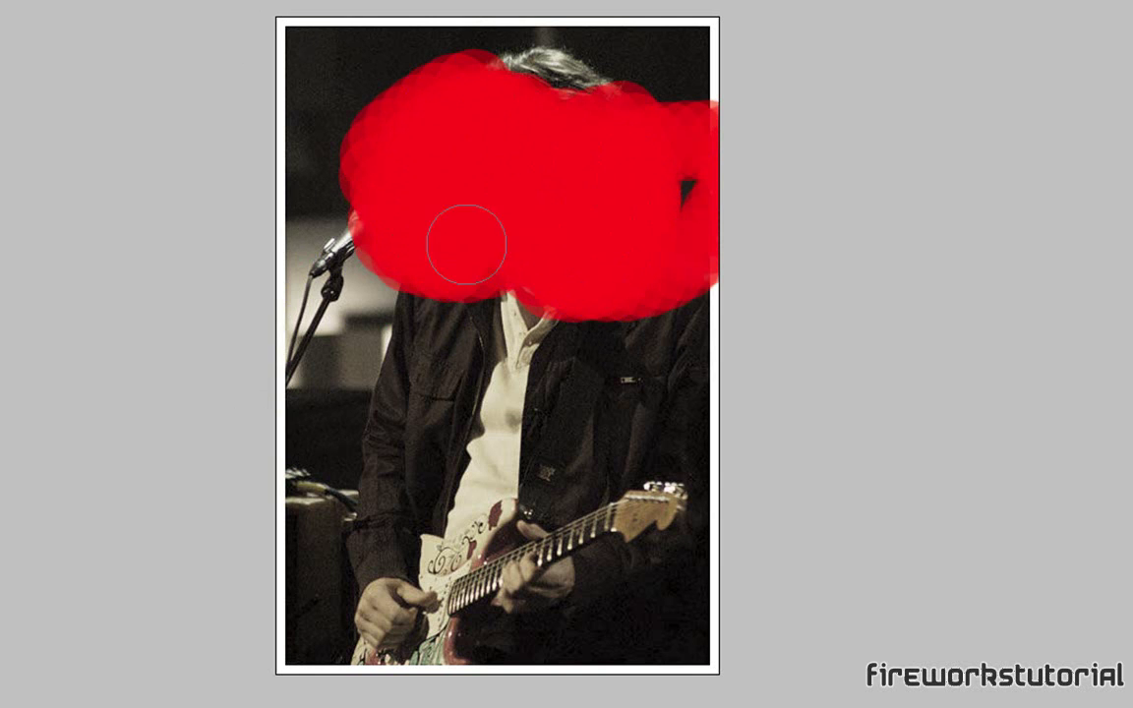
key(ctrl+z)
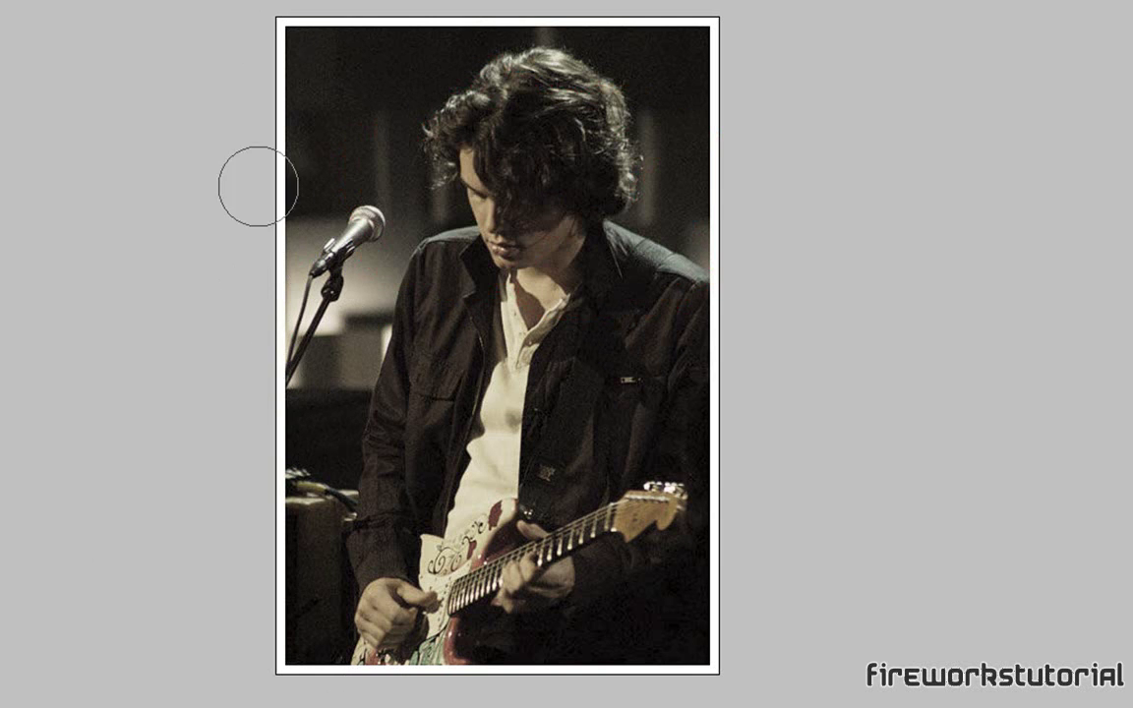
drag(300, 31, 61, 286)
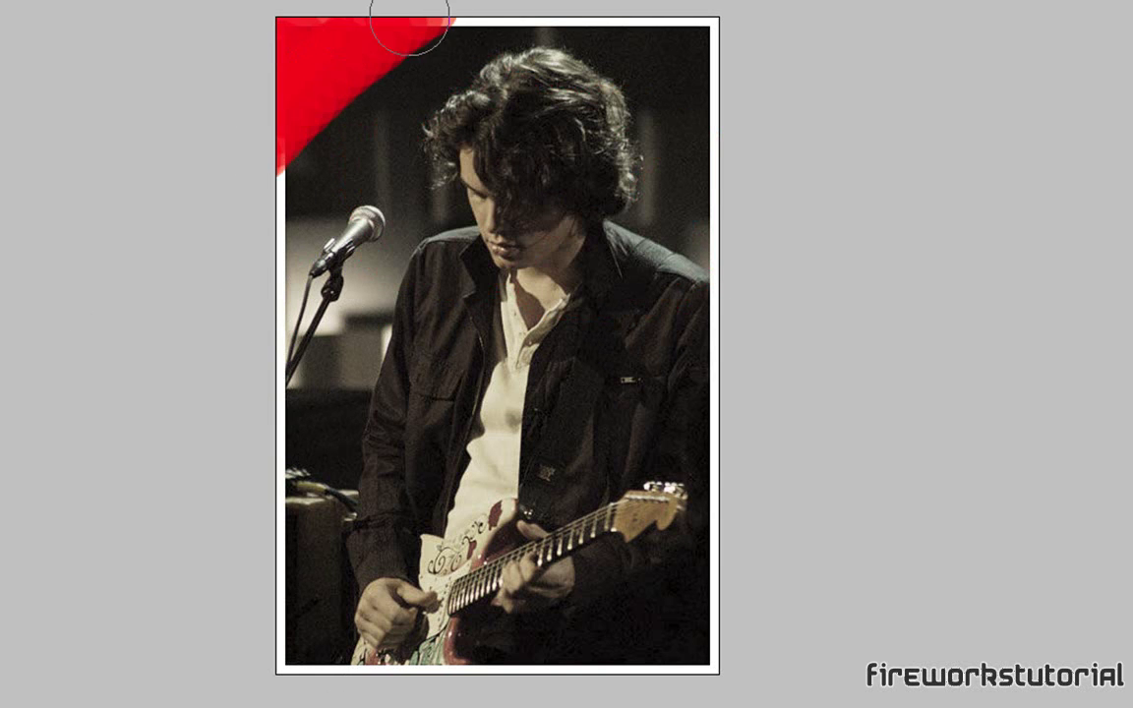
drag(342, 13, 132, 318)
drag(462, 20, 295, 196)
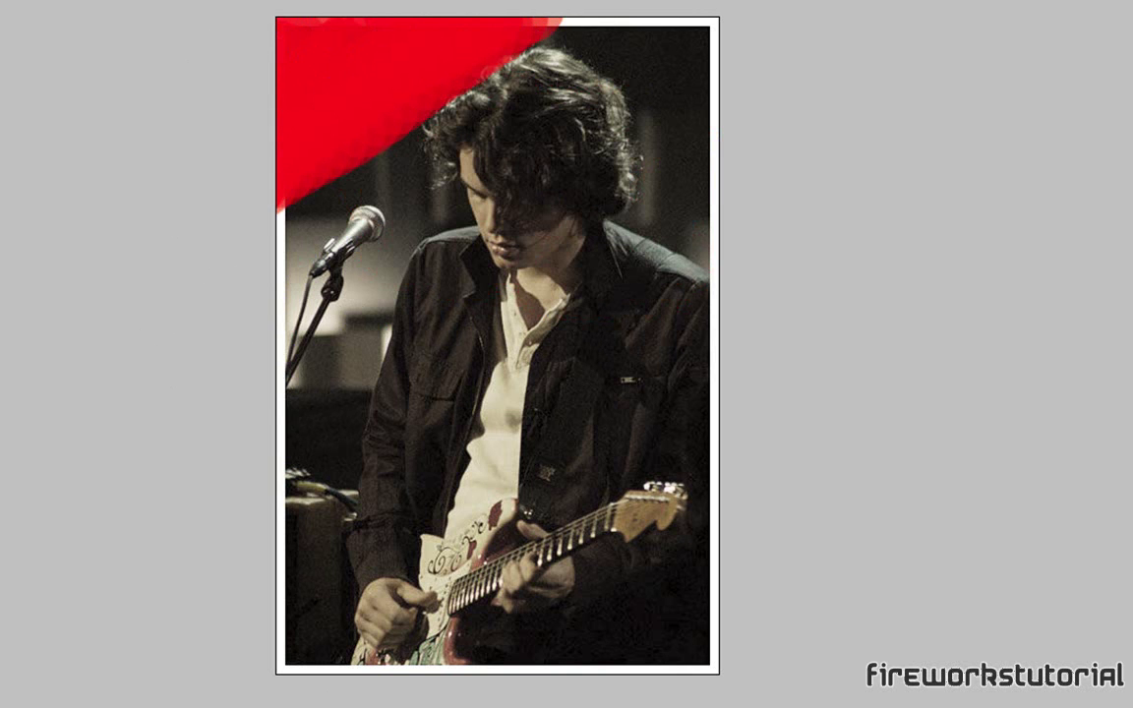
drag(529, 8, 2, 325)
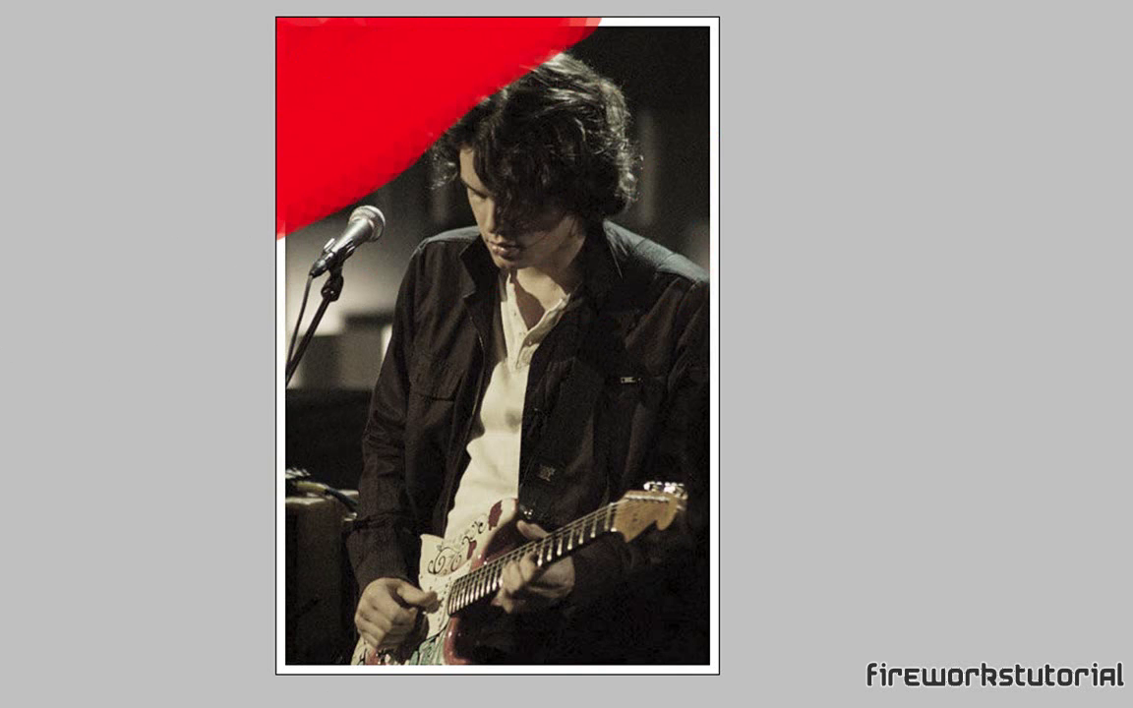
Set the foreground color to yellow and paint a wide diagonal band across the photo below the red area
double_click(406, 352)
click(345, 361)
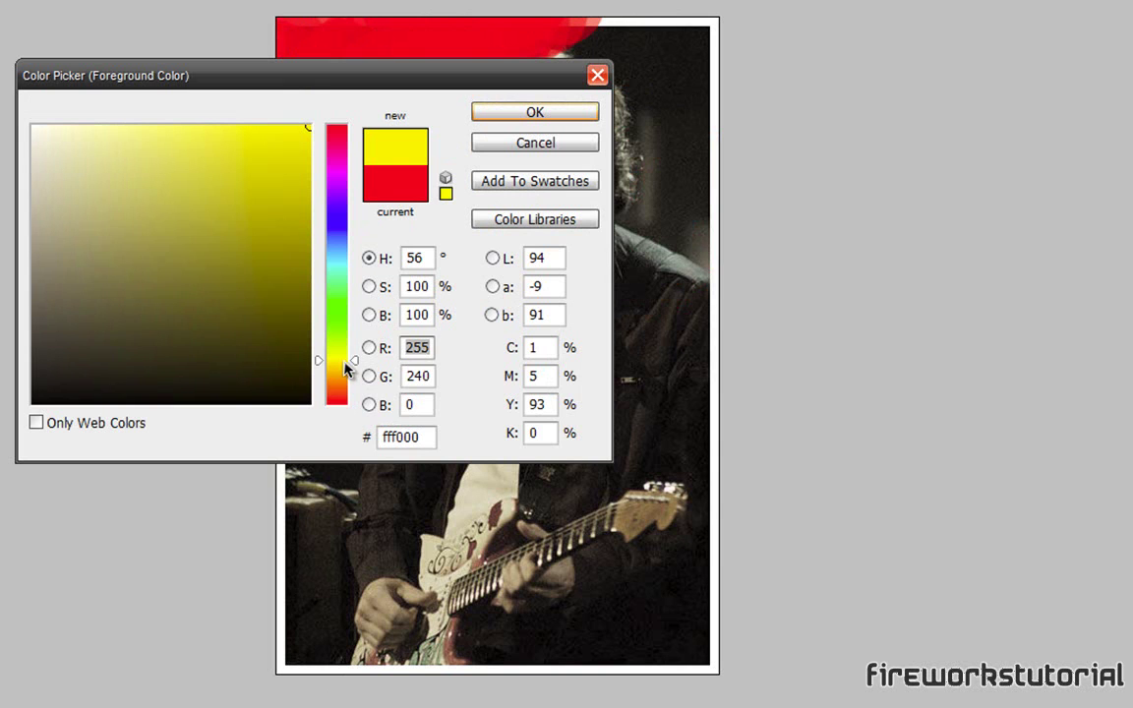
click(288, 151)
click(478, 110)
mouse_move(670, 39)
mouse_down()
mouse_move(664, 21)
mouse_move(52, 351)
mouse_up()
drag(686, 69, 139, 362)
drag(517, 147, 362, 291)
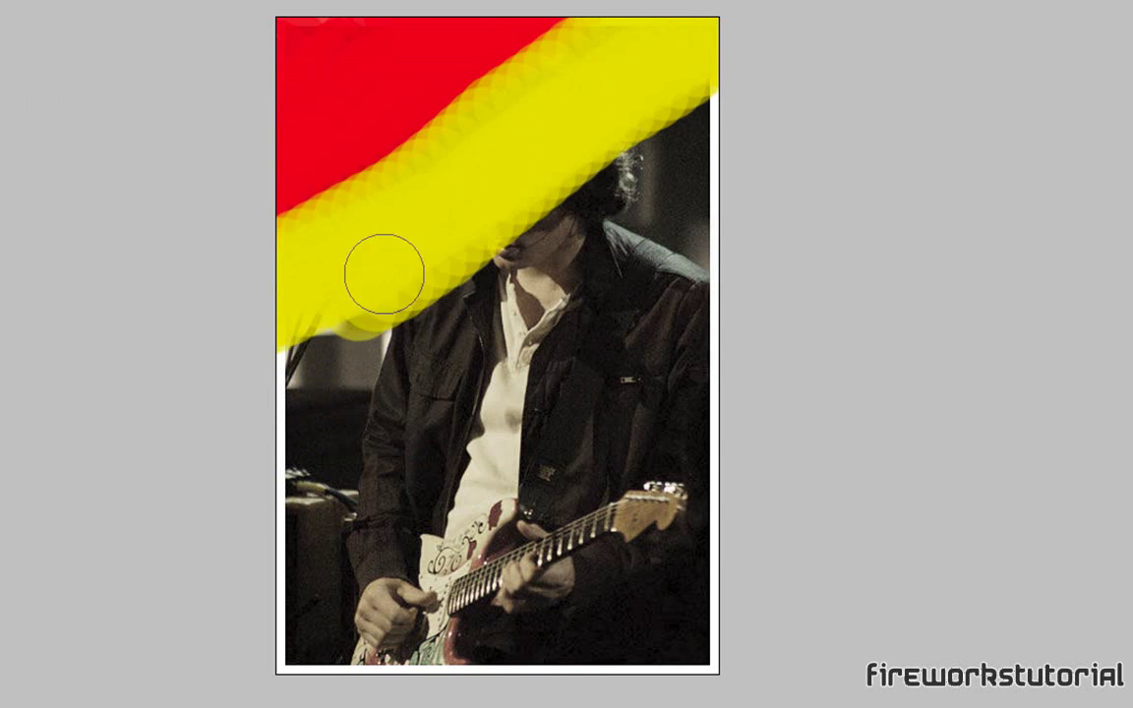
mouse_move(266, 383)
mouse_down()
mouse_move(517, 230)
mouse_move(782, 35)
mouse_move(422, 304)
mouse_move(254, 509)
mouse_up()
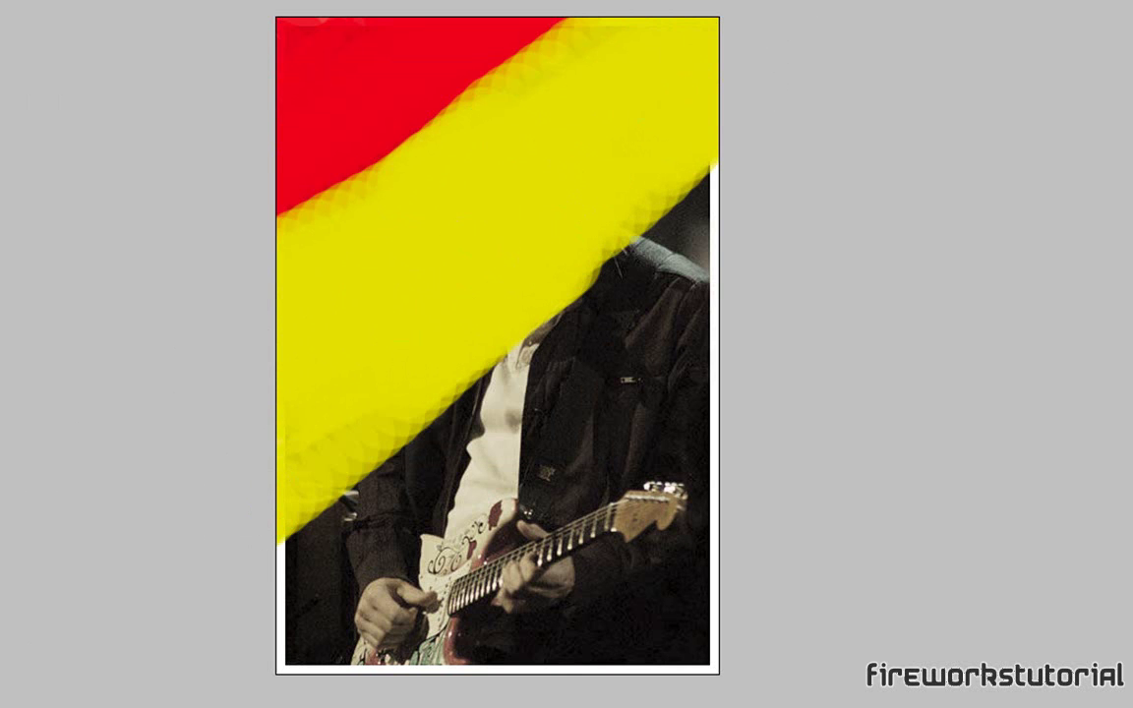
Set the foreground color to blue-violet and paint a wide diagonal band below the yellow one
drag(328, 218, 328, 214)
click(535, 112)
mouse_move(759, 182)
mouse_down()
mouse_move(244, 601)
mouse_move(325, 630)
mouse_move(526, 518)
mouse_move(759, 260)
mouse_move(629, 446)
mouse_move(616, 395)
mouse_move(572, 332)
mouse_move(403, 469)
mouse_up()
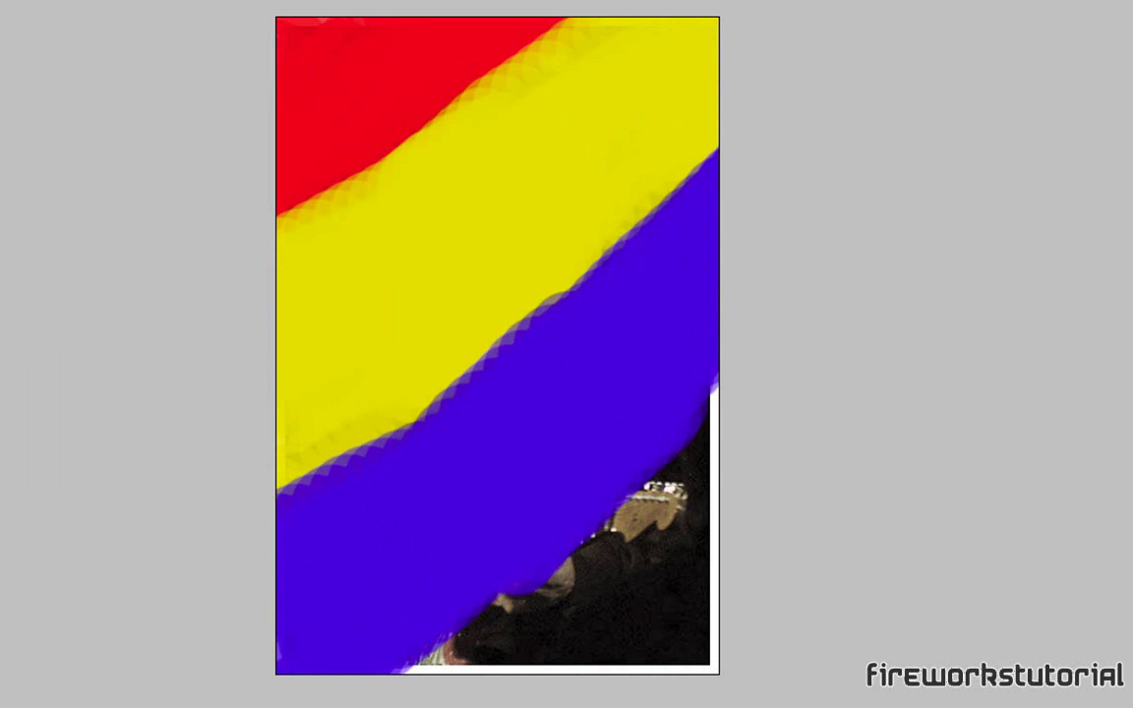
Set the foreground color to dark green and paint over the photo's remaining lower-right corner
click(276, 703)
drag(328, 363, 342, 317)
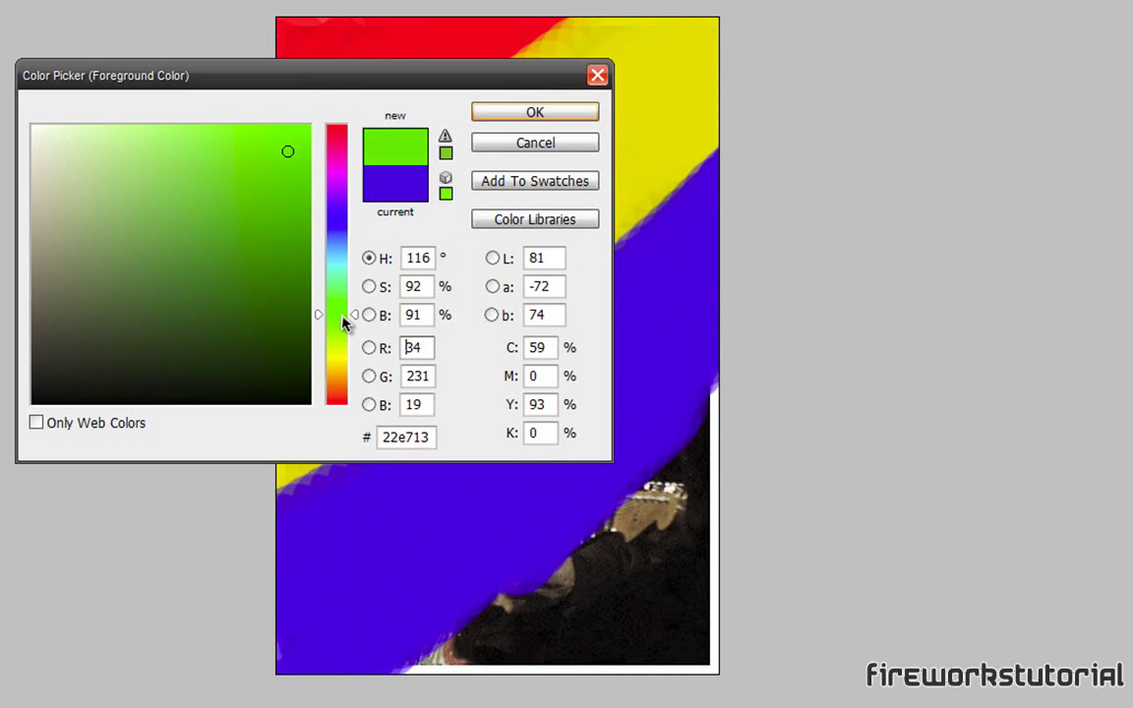
click(250, 291)
click(547, 112)
mouse_move(728, 585)
mouse_down()
mouse_move(682, 685)
mouse_move(527, 615)
mouse_move(739, 392)
mouse_move(565, 638)
mouse_move(606, 601)
mouse_move(698, 559)
mouse_move(618, 629)
mouse_move(554, 594)
mouse_move(596, 562)
mouse_move(637, 572)
mouse_up()
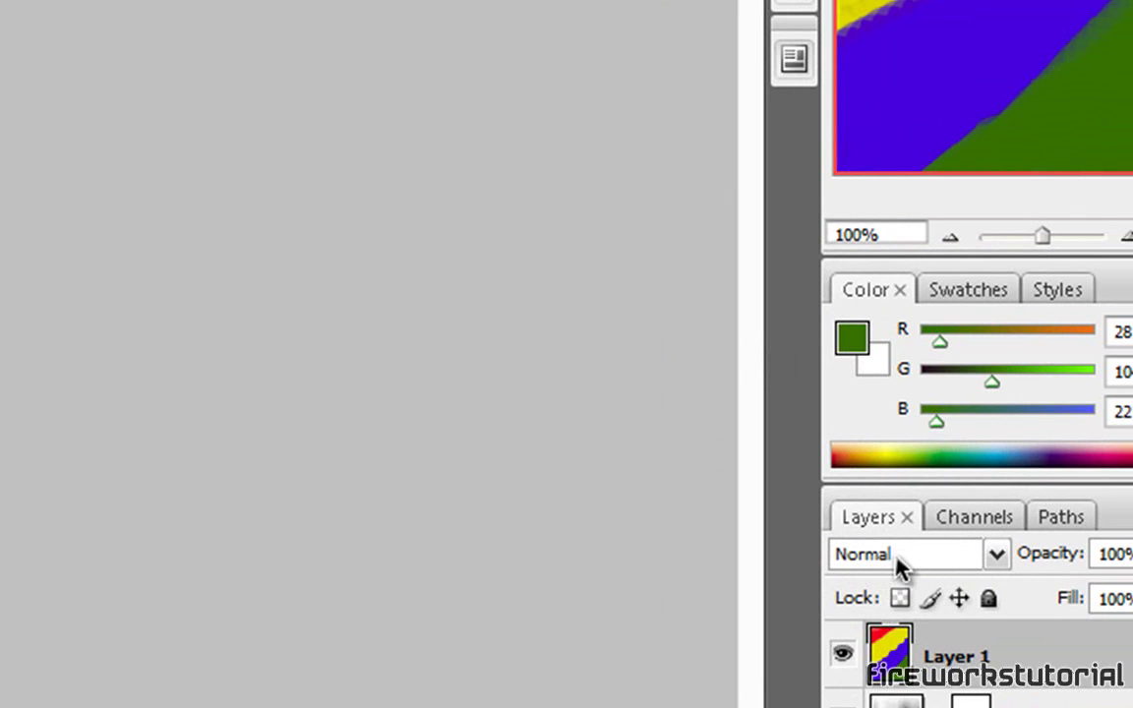
Set the painted layer's blend mode to Soft Light and give it a Gaussian Blur with a radius of 89.0 pixels
click(898, 561)
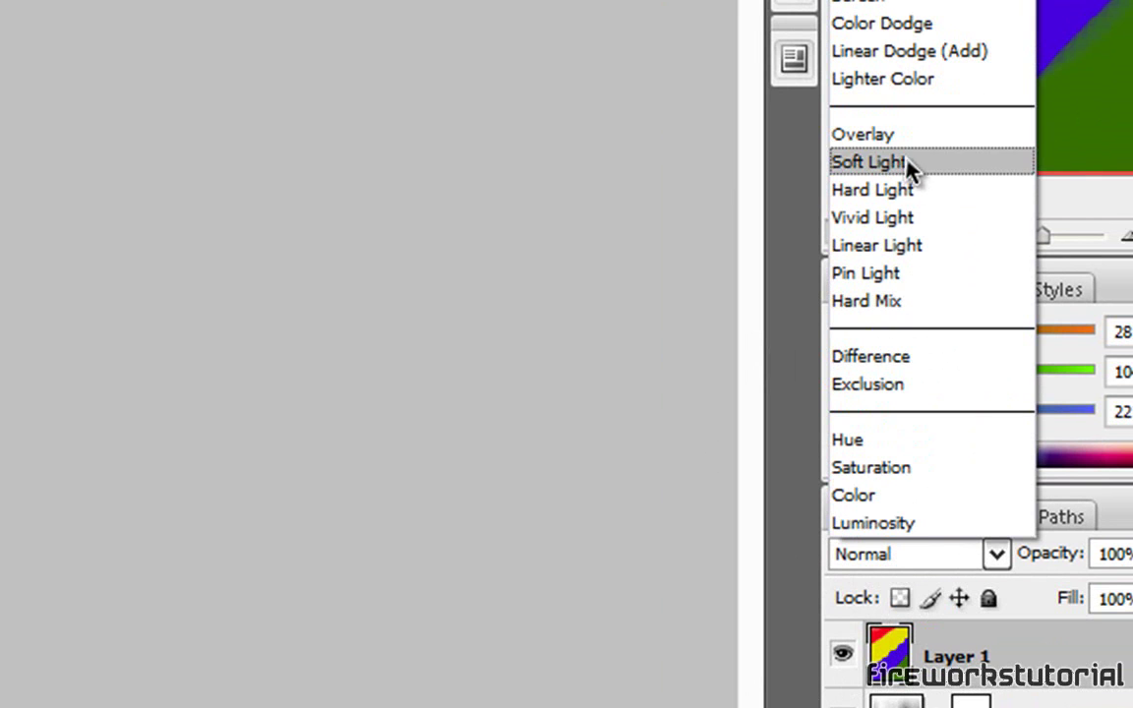
click(968, 171)
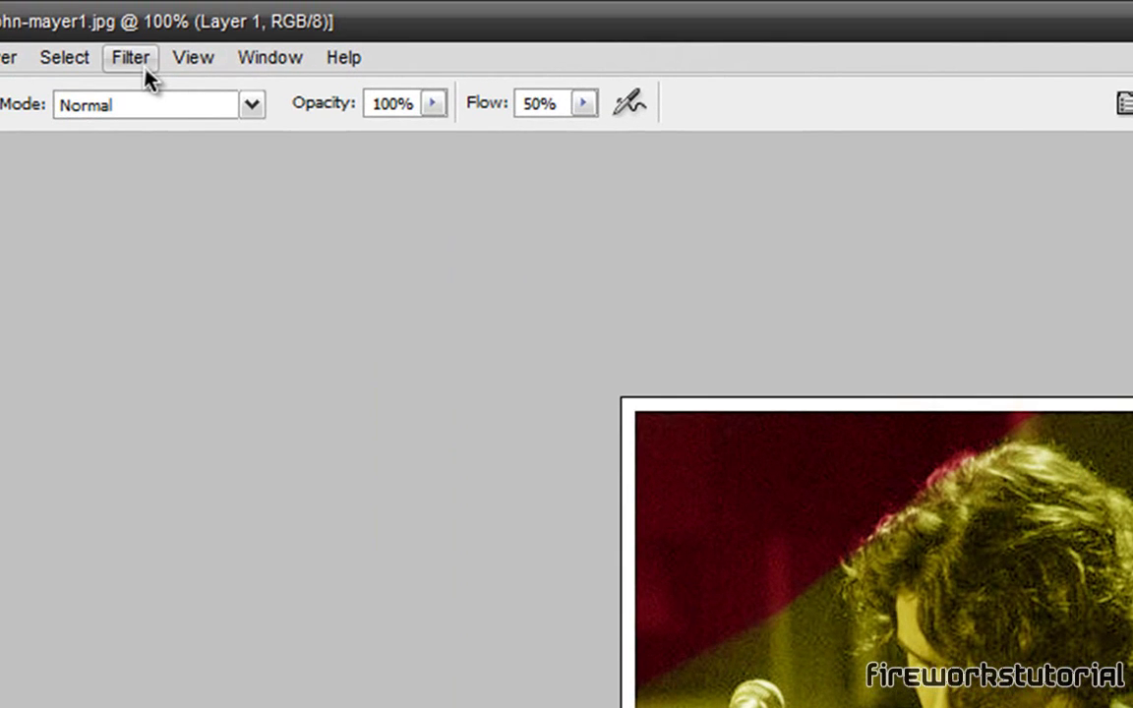
click(145, 70)
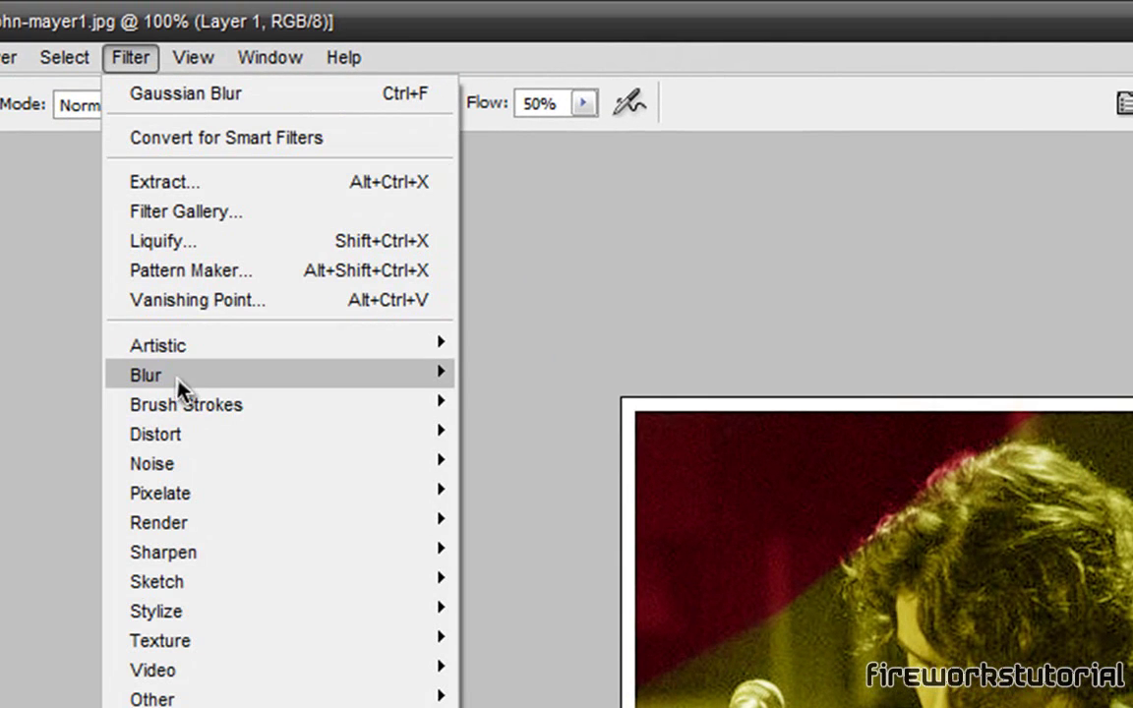
mouse_move(291, 383)
click(544, 493)
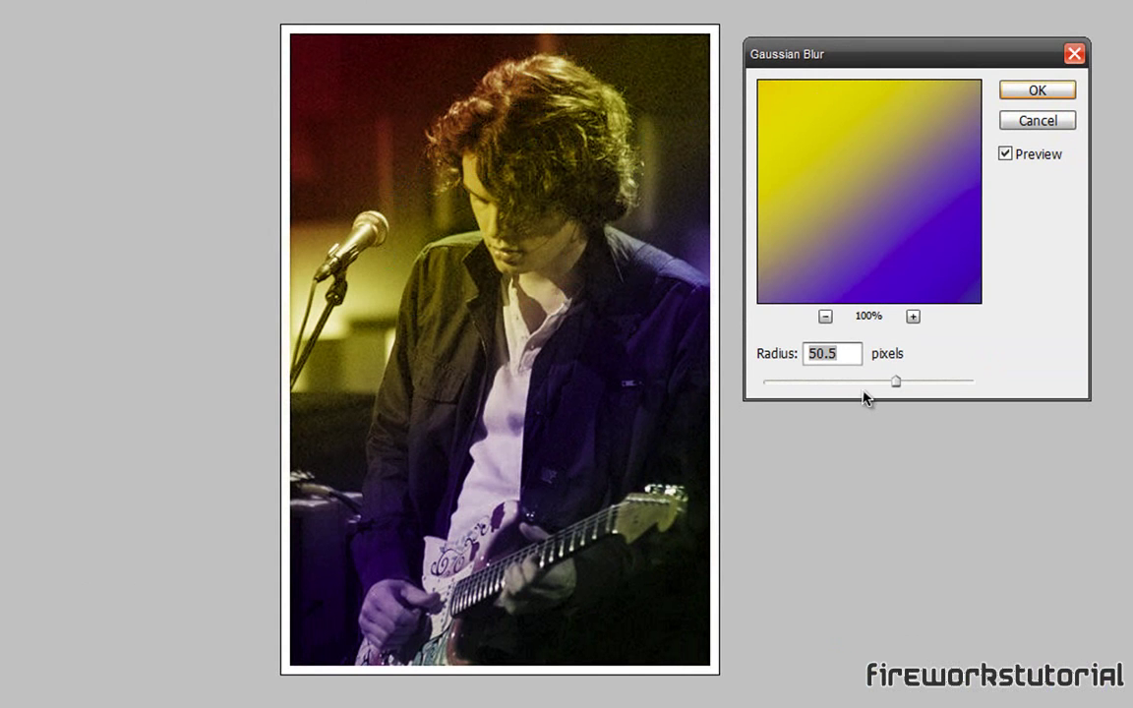
drag(920, 386, 946, 390)
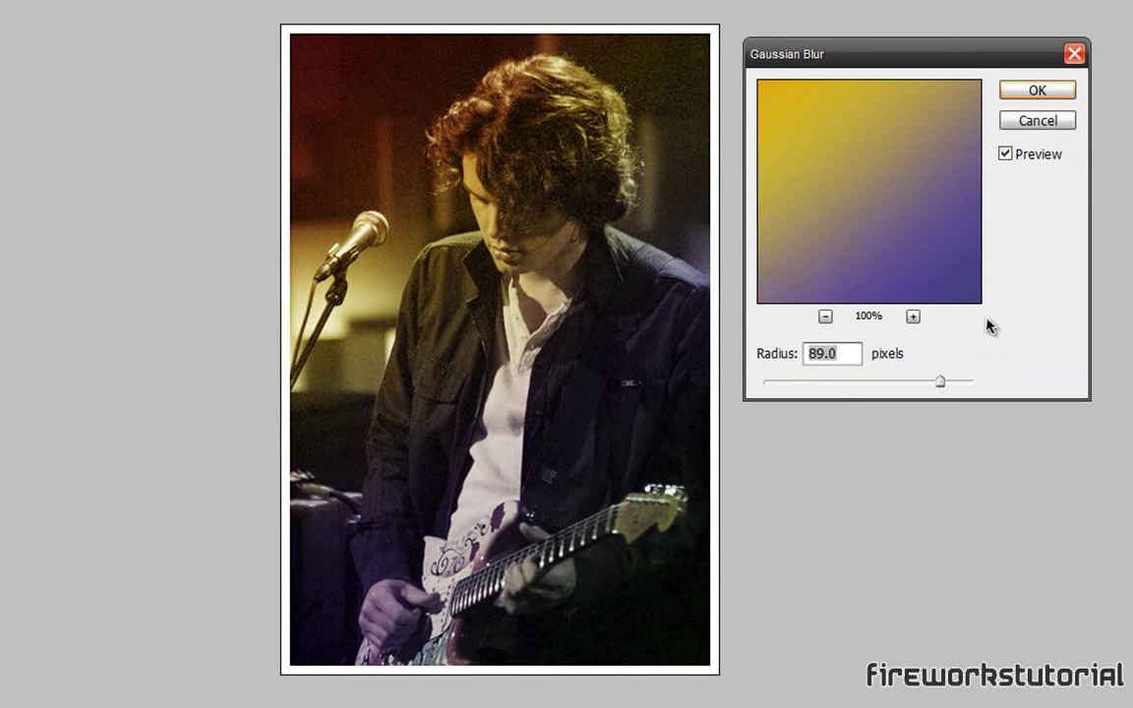